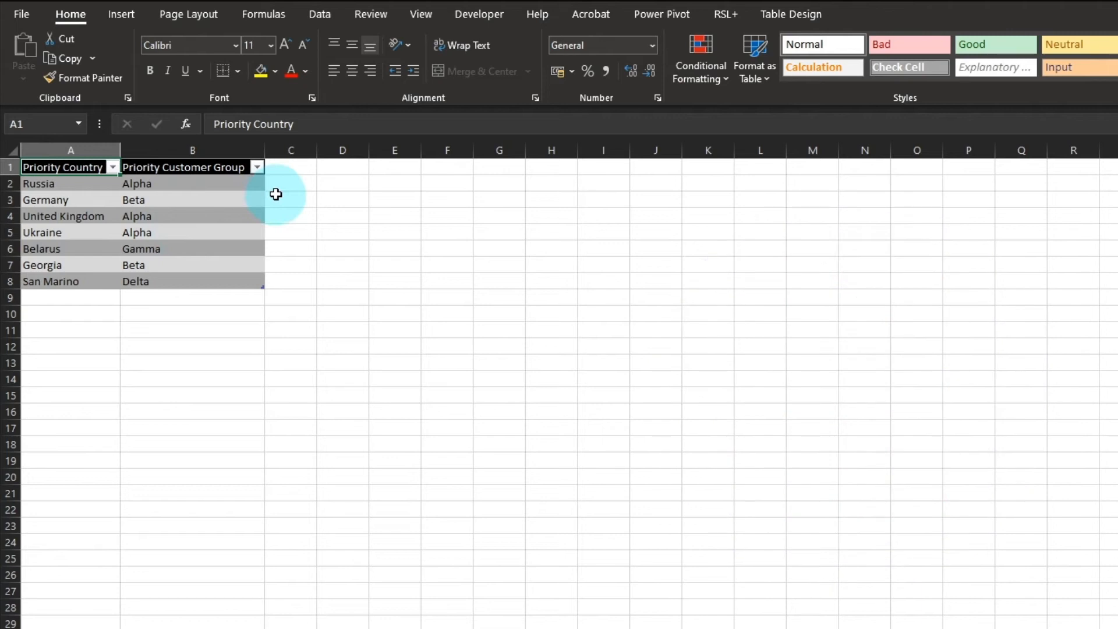
- Add a Priority column beside Priority Customer Group and fill every table row with True
{"action": "key", "text": "Right"}
{"action": "key", "text": "Right"}
{"action": "type", "text": "Priority"}
{"action": "key", "text": "Return"}
{"action": "type", "text": "True"}
{"action": "key", "text": "ctrl+Return"}
{"action": "key", "text": "ctrl+shift+Down"}
{"action": "key", "text": "ctrl+d"}
{"action": "key", "text": "Left"}
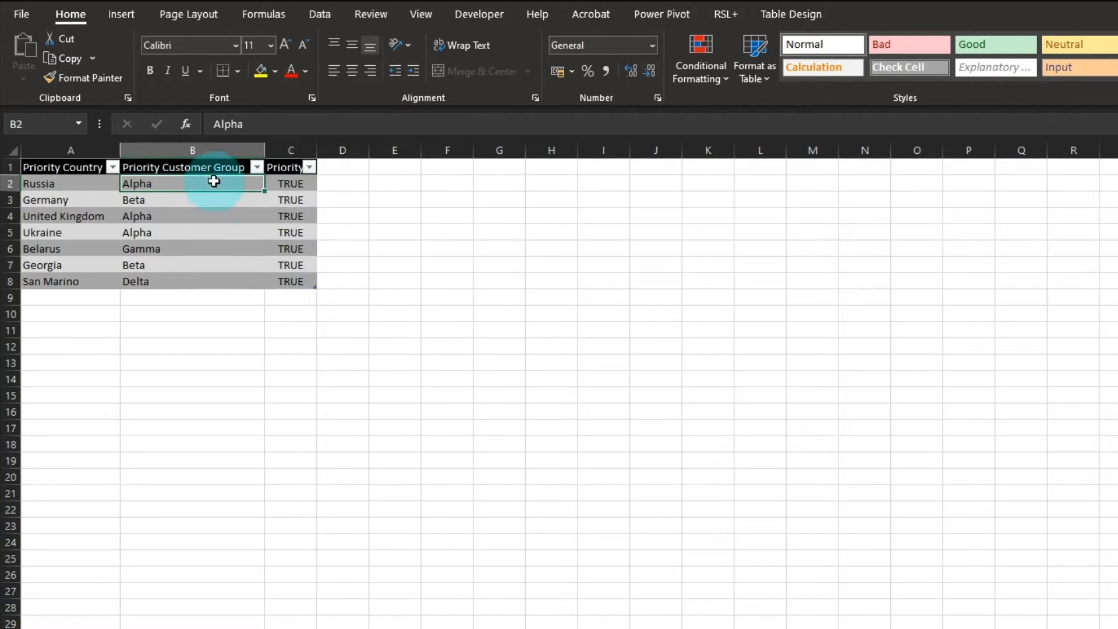
- Bring the priorities table into Power Query and load it as a connection only
{"action": "left_click", "coordinate": [316, 17]}
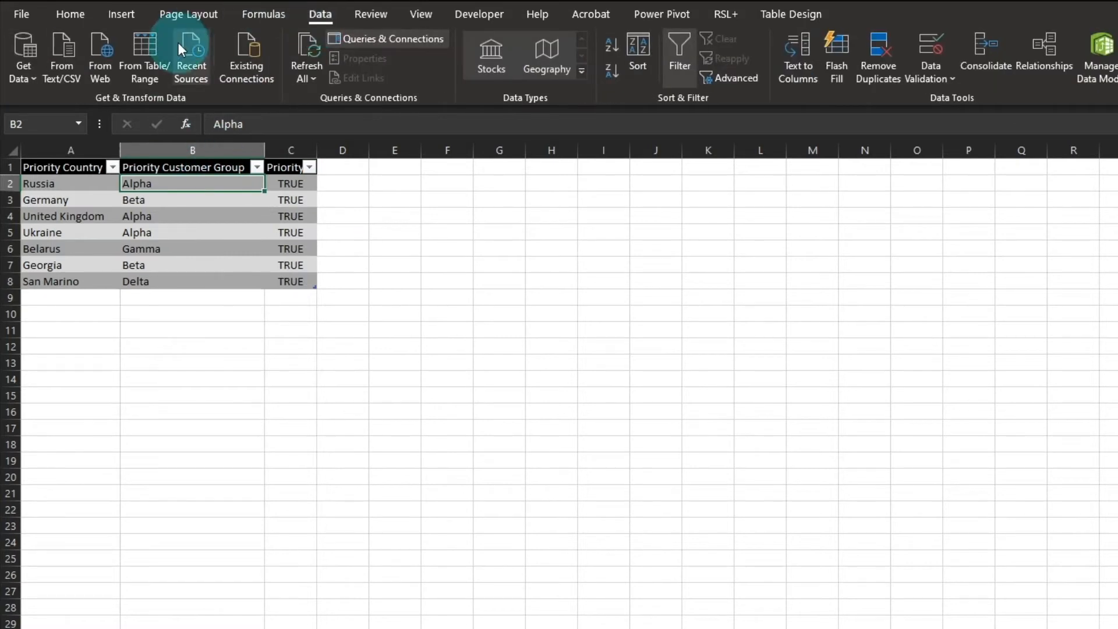
{"action": "left_click", "coordinate": [162, 47]}
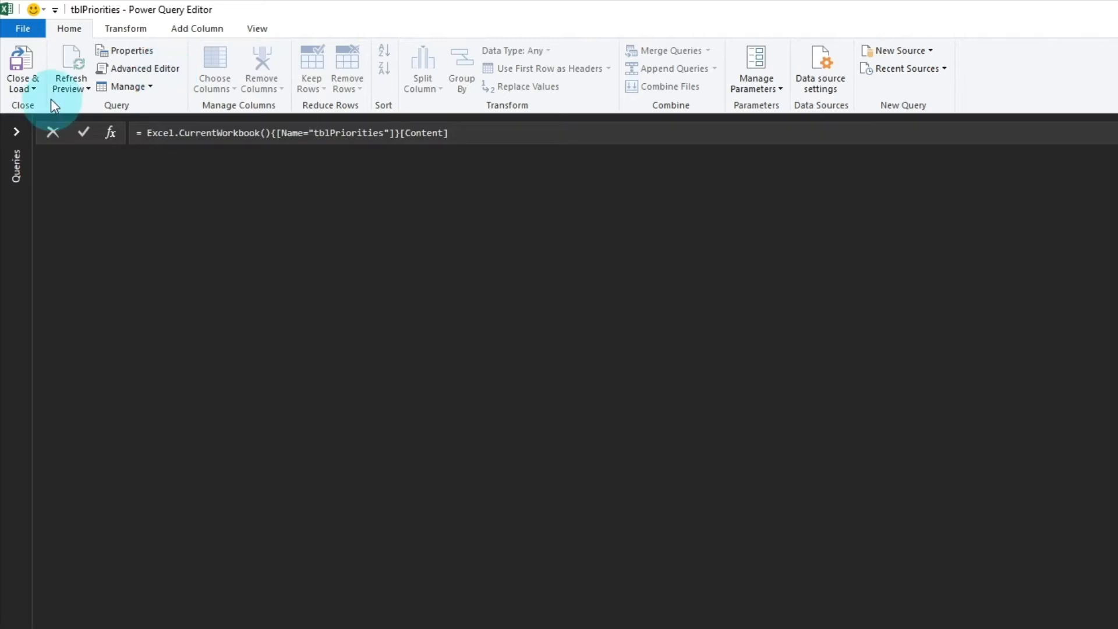
{"action": "left_click", "coordinate": [32, 89]}
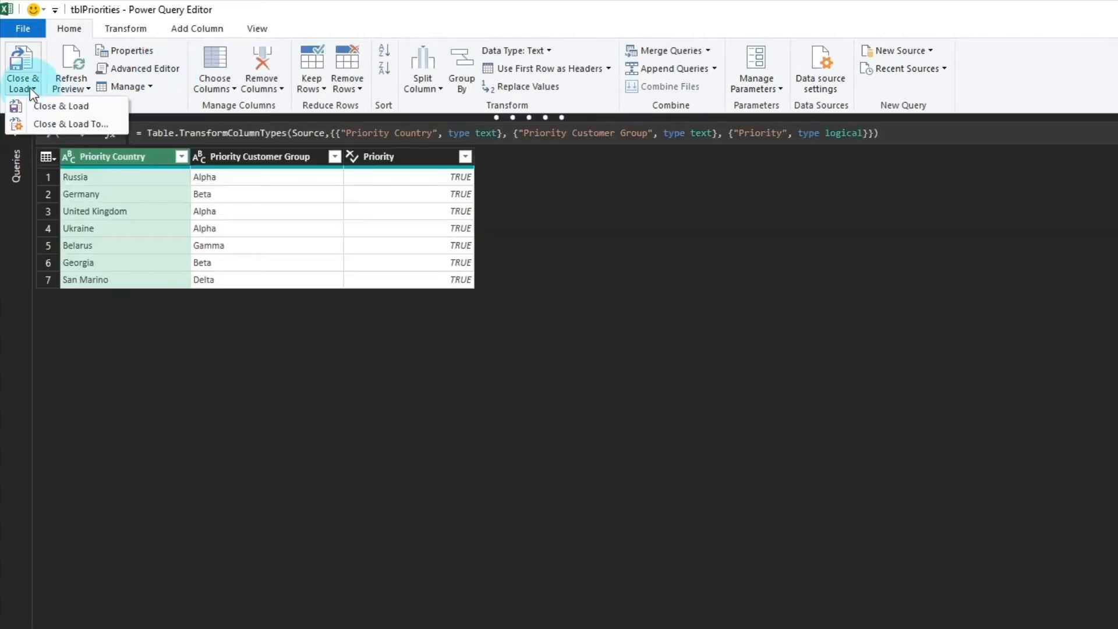
{"action": "left_click", "coordinate": [58, 124]}
{"action": "left_click", "coordinate": [277, 263]}
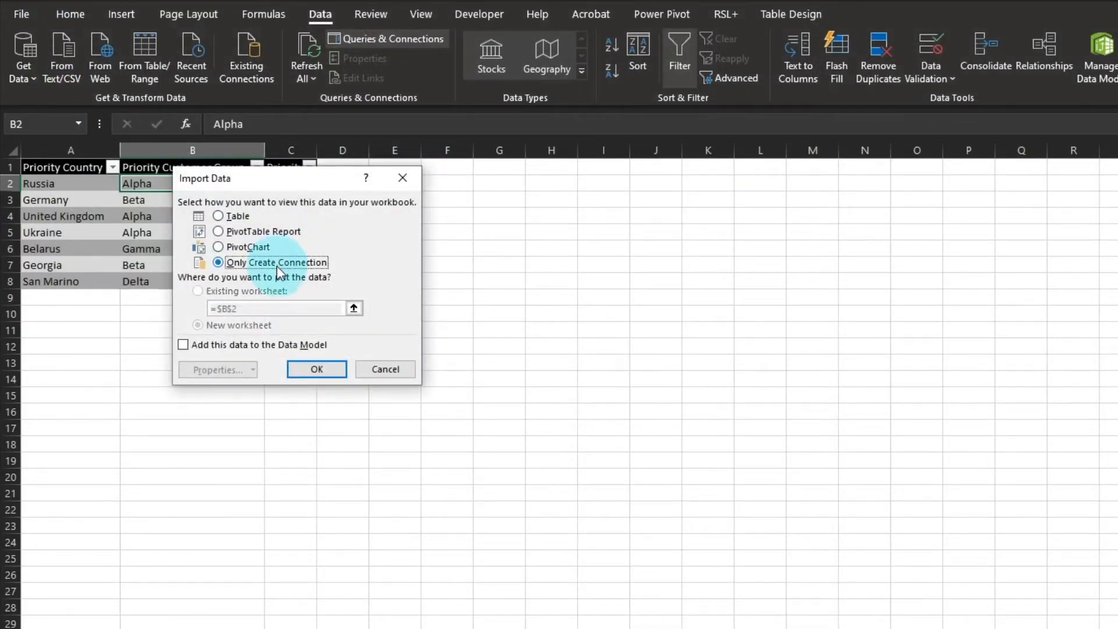
{"action": "left_click", "coordinate": [300, 368]}
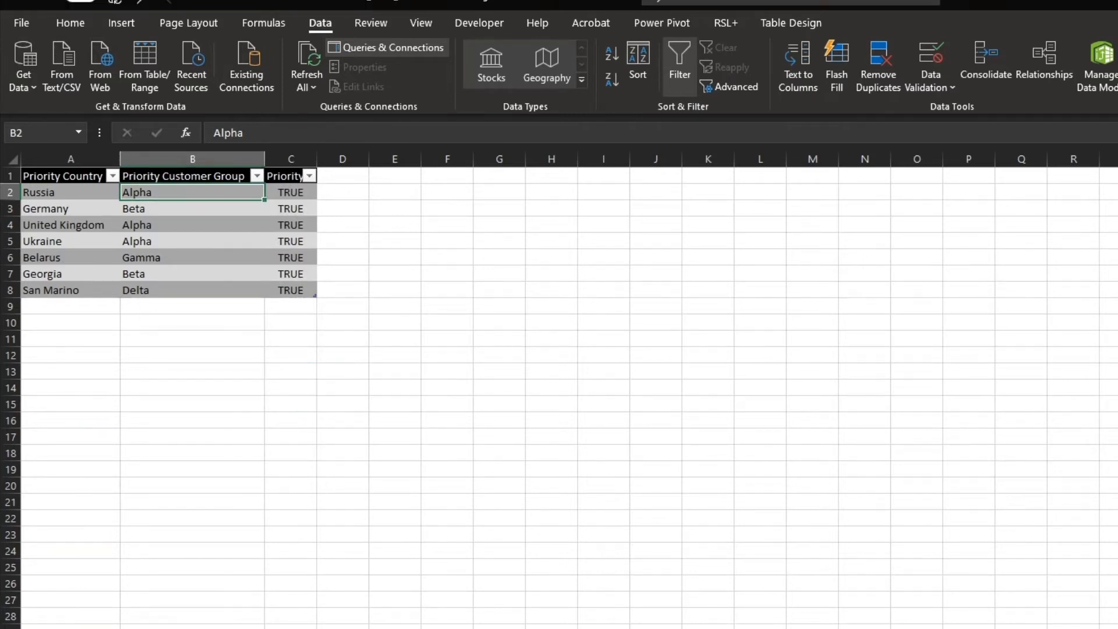
- Bring the customers table into Power Query and change the Date column's data type to Date
{"action": "left_click", "coordinate": [76, 628]}
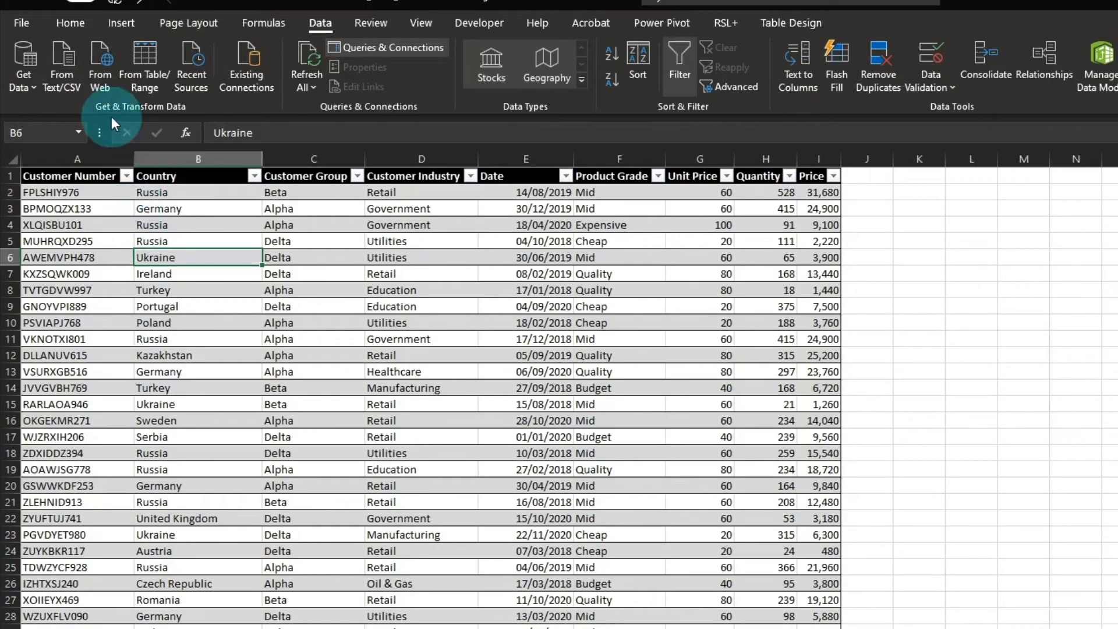
{"action": "left_click", "coordinate": [146, 64]}
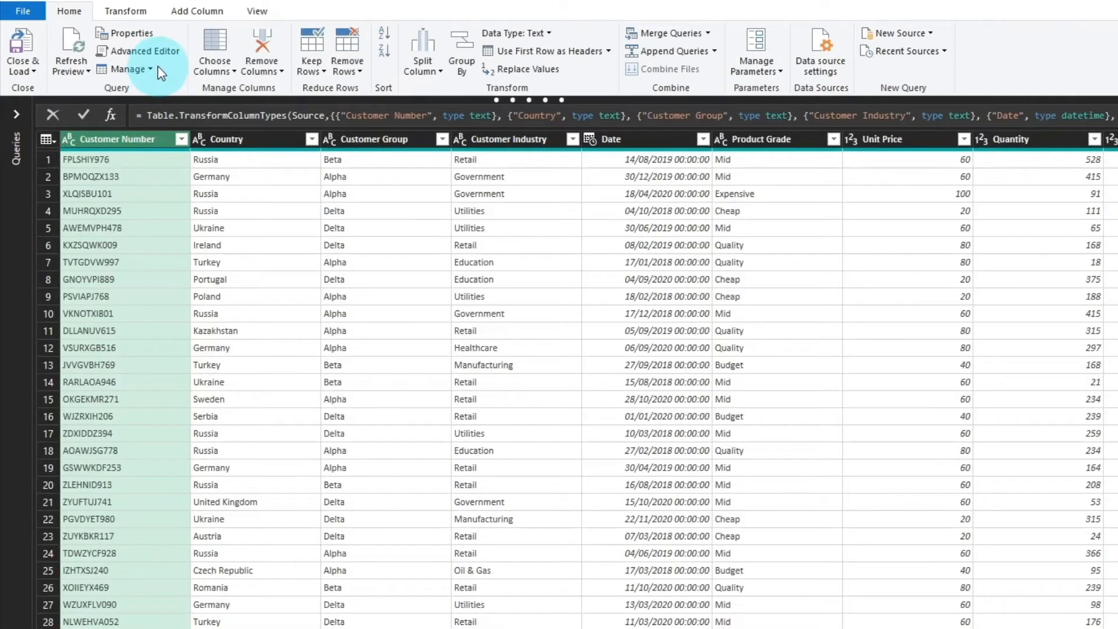
{"action": "left_click", "coordinate": [589, 141]}
{"action": "left_click", "coordinate": [589, 141]}
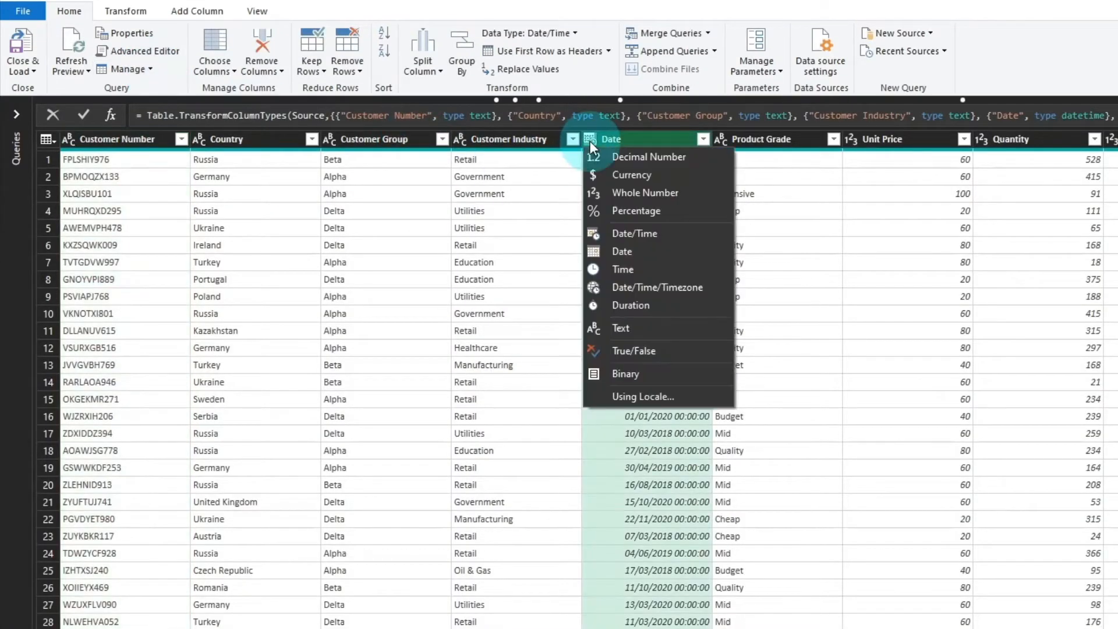
{"action": "left_click", "coordinate": [640, 251]}
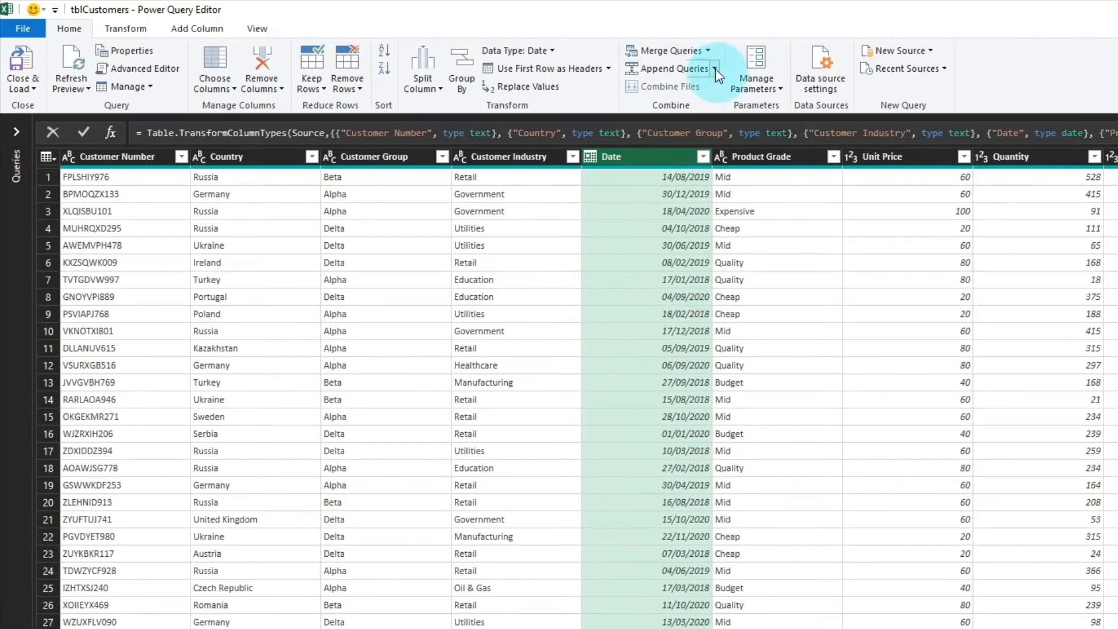
- Start merging tblCustomers with tblPriorities, choosing Country and Customer Group in that order as the customer matching columns
{"action": "left_click", "coordinate": [706, 51]}
{"action": "left_click", "coordinate": [698, 73]}
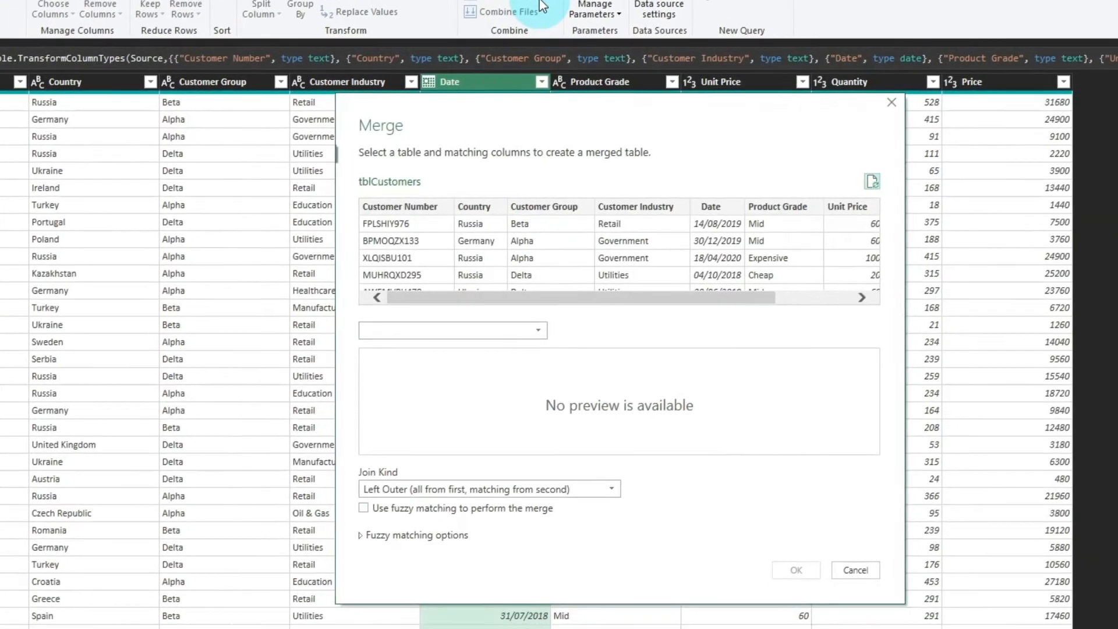
{"action": "left_click", "coordinate": [433, 188]}
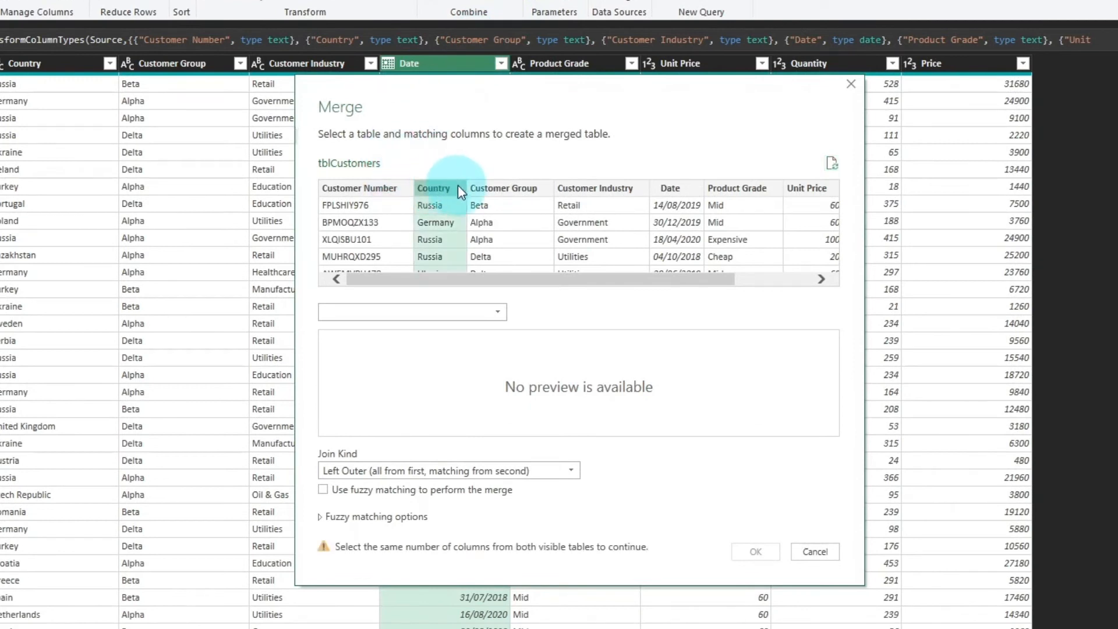
{"action": "left_click", "coordinate": [488, 194], "text": "ctrl"}
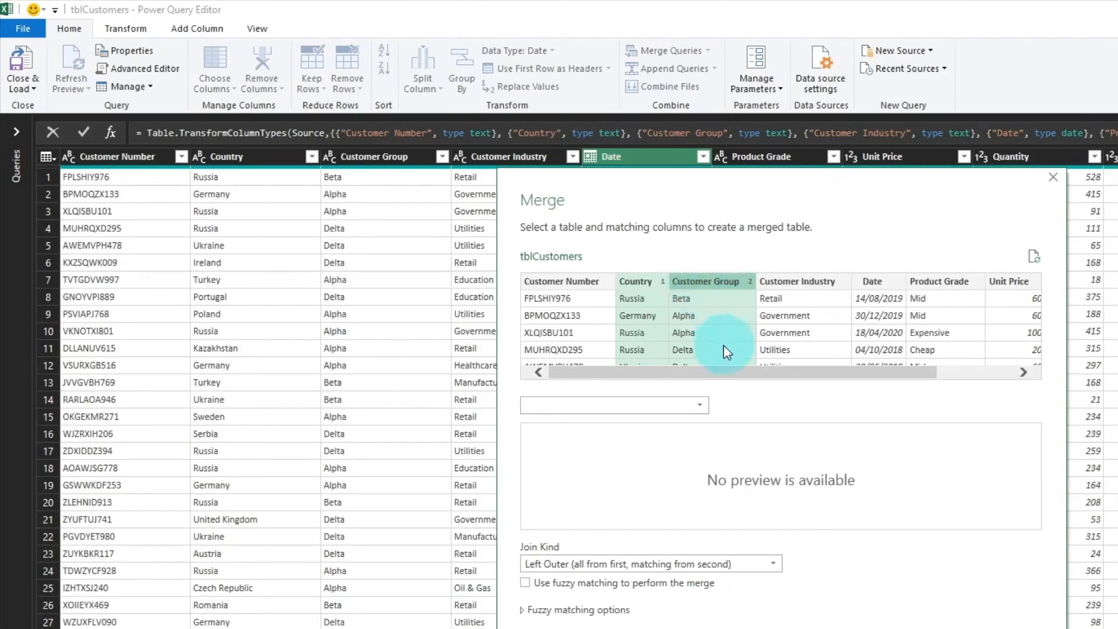
{"action": "left_click", "coordinate": [700, 403]}
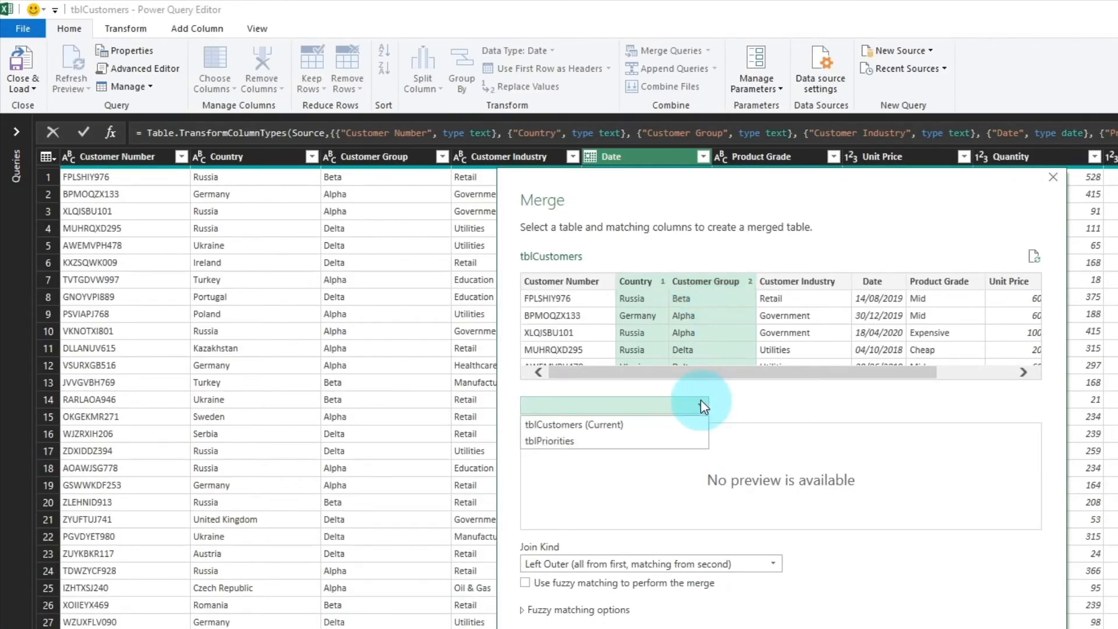
{"action": "left_click", "coordinate": [599, 438]}
- Match Priority Country first and Priority Customer Group second in tblPriorities, and complete the left outer merge
{"action": "left_click", "coordinate": [556, 431]}
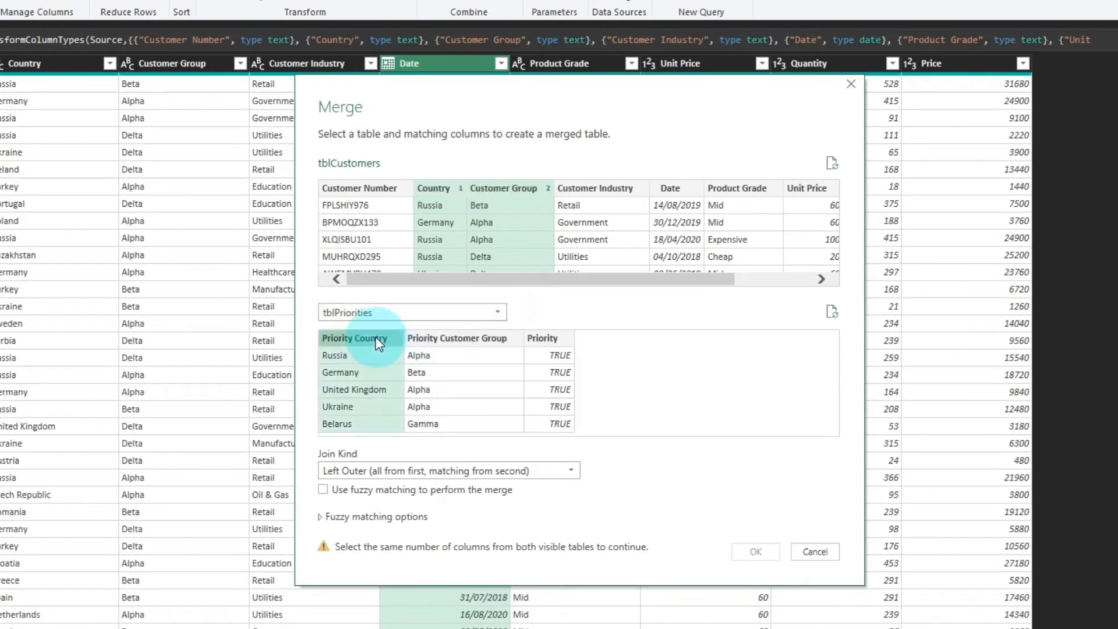
{"action": "left_click", "coordinate": [646, 434], "text": "ctrl"}
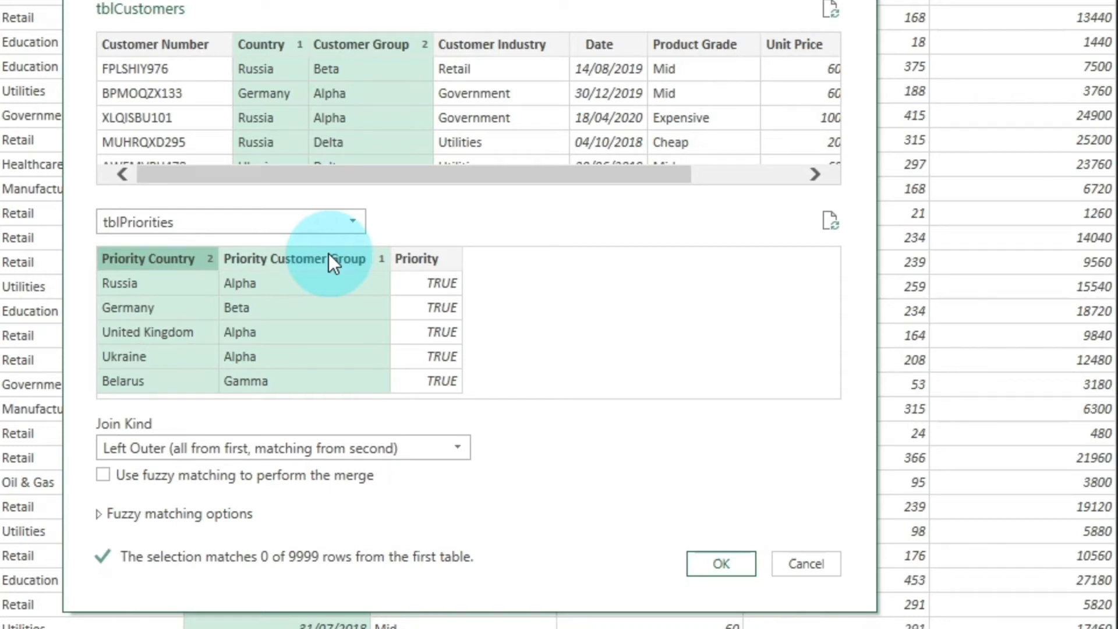
{"action": "left_click", "coordinate": [431, 259]}
{"action": "left_click", "coordinate": [161, 255]}
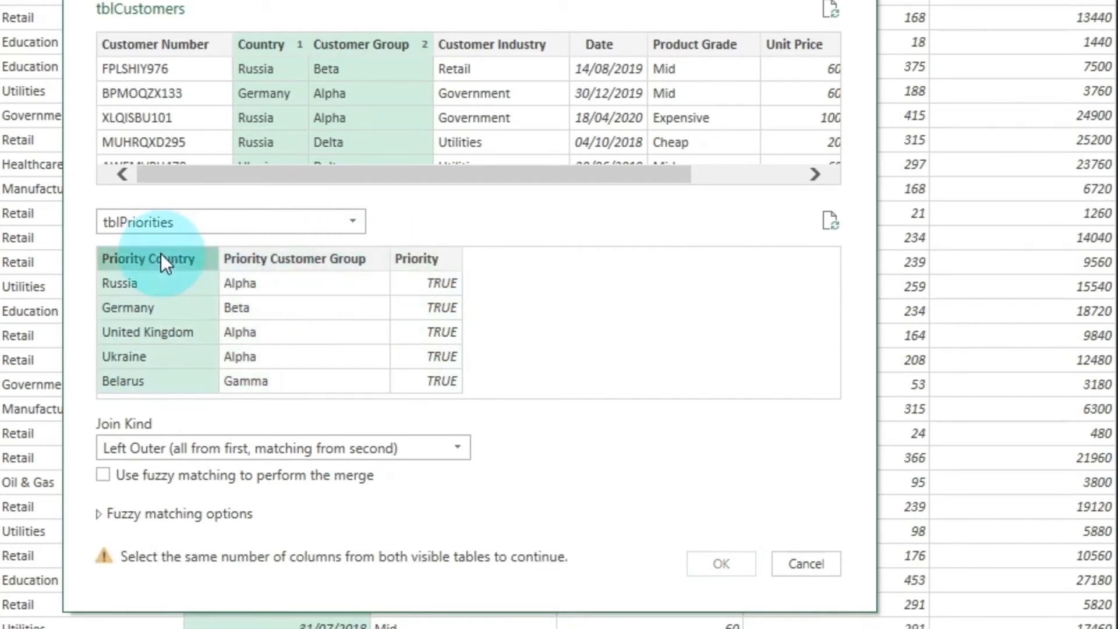
{"action": "left_click", "coordinate": [277, 256], "text": "ctrl"}
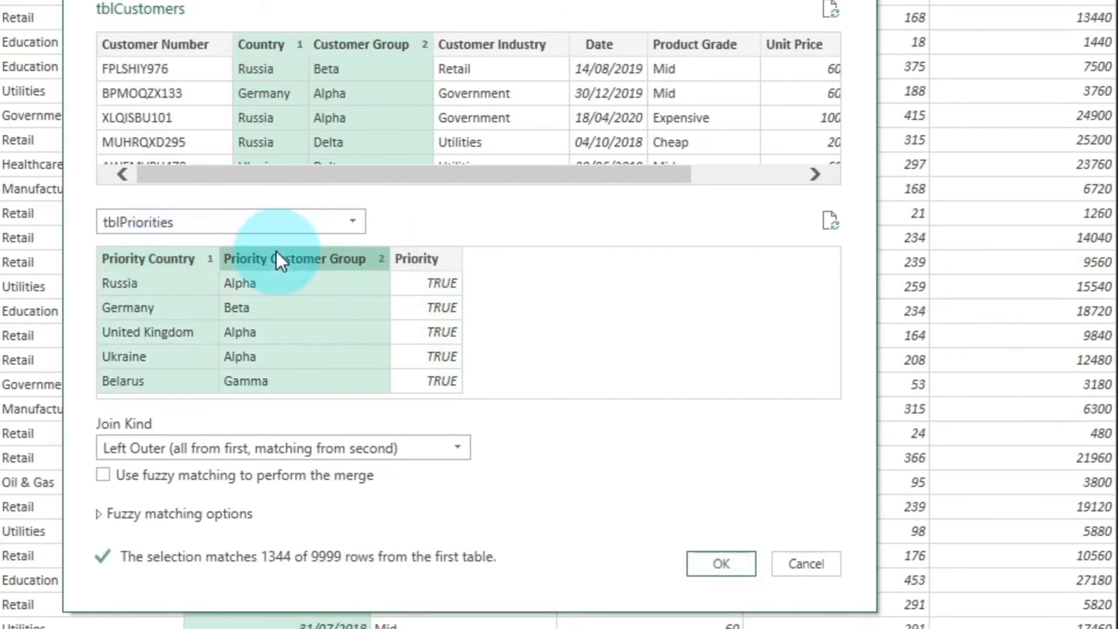
{"action": "left_click", "coordinate": [716, 566]}
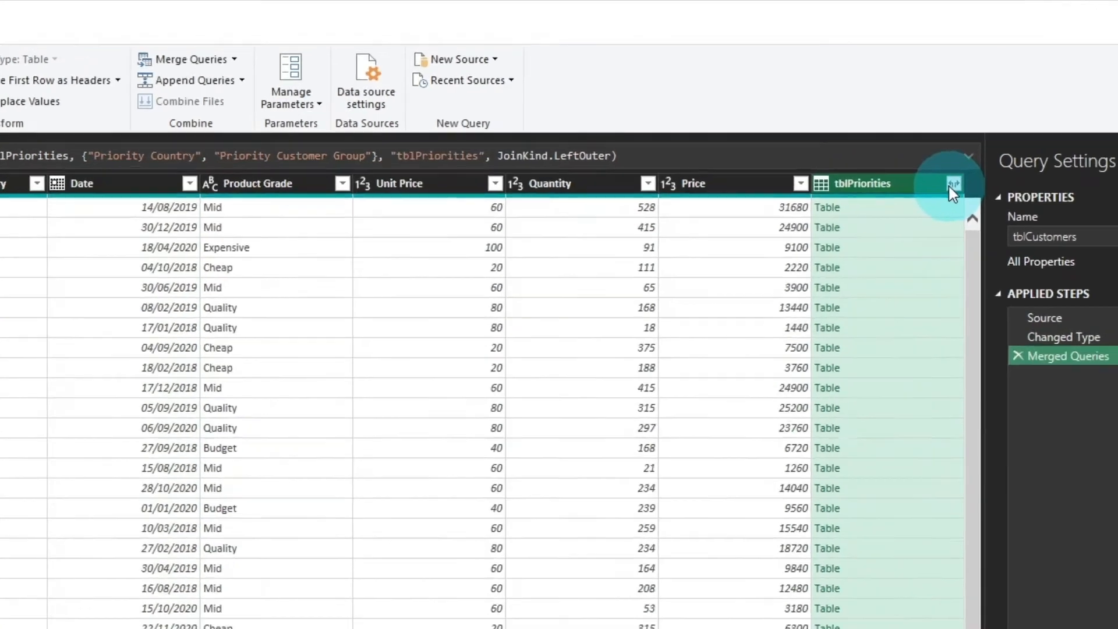
- Expand the merged tblPriorities column to include only the Priority field
{"action": "left_click", "coordinate": [876, 157]}
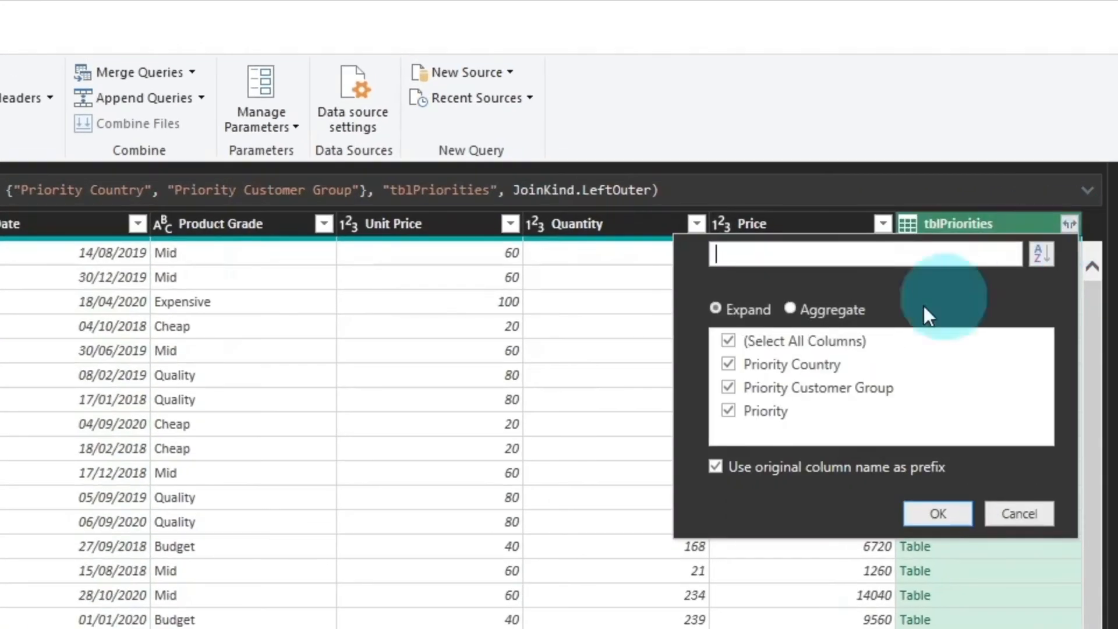
{"action": "left_click", "coordinate": [728, 341]}
{"action": "left_click", "coordinate": [728, 411]}
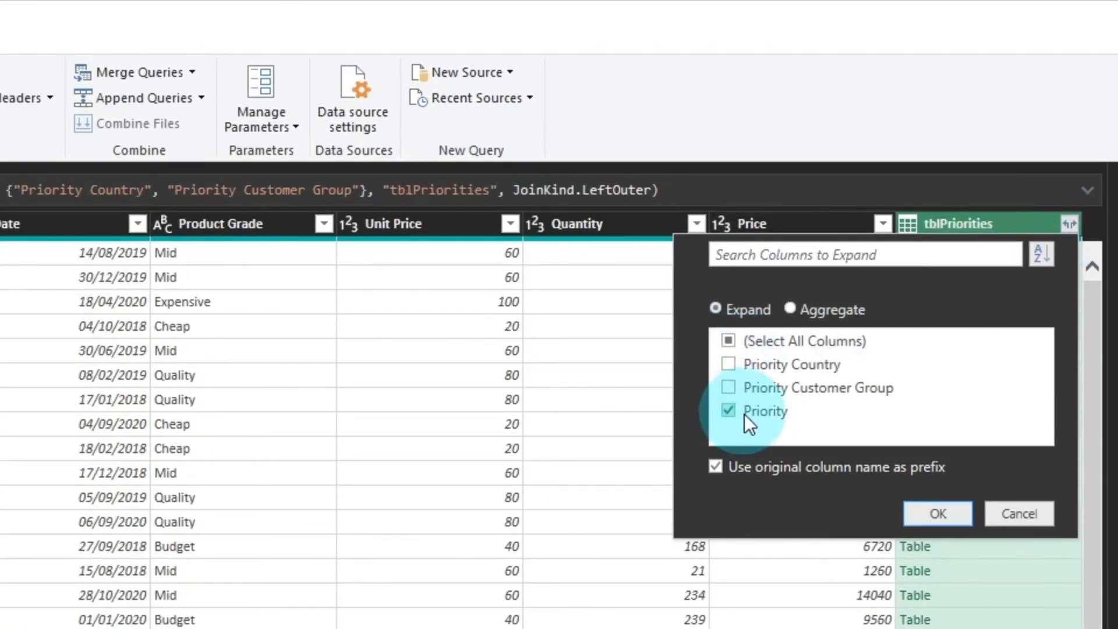
{"action": "left_click", "coordinate": [953, 512]}
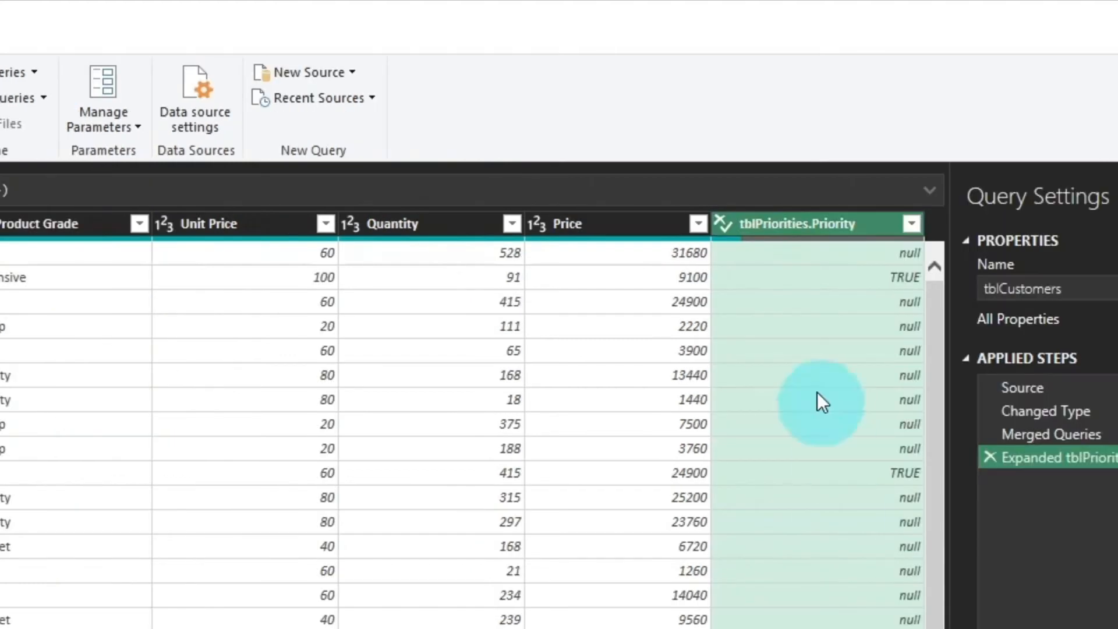
- Replace the null values in the tblPriorities.Priority column with false
{"action": "left_click", "coordinate": [1004, 260]}
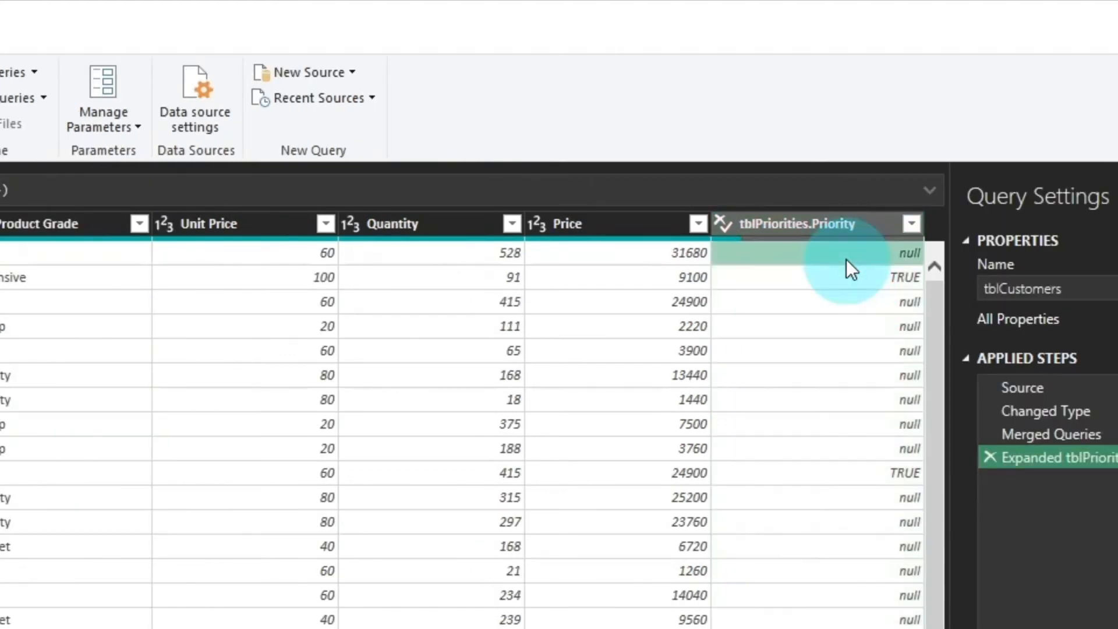
{"action": "right_click", "coordinate": [846, 260]}
{"action": "left_click", "coordinate": [912, 323]}
{"action": "type", "text": "false"}
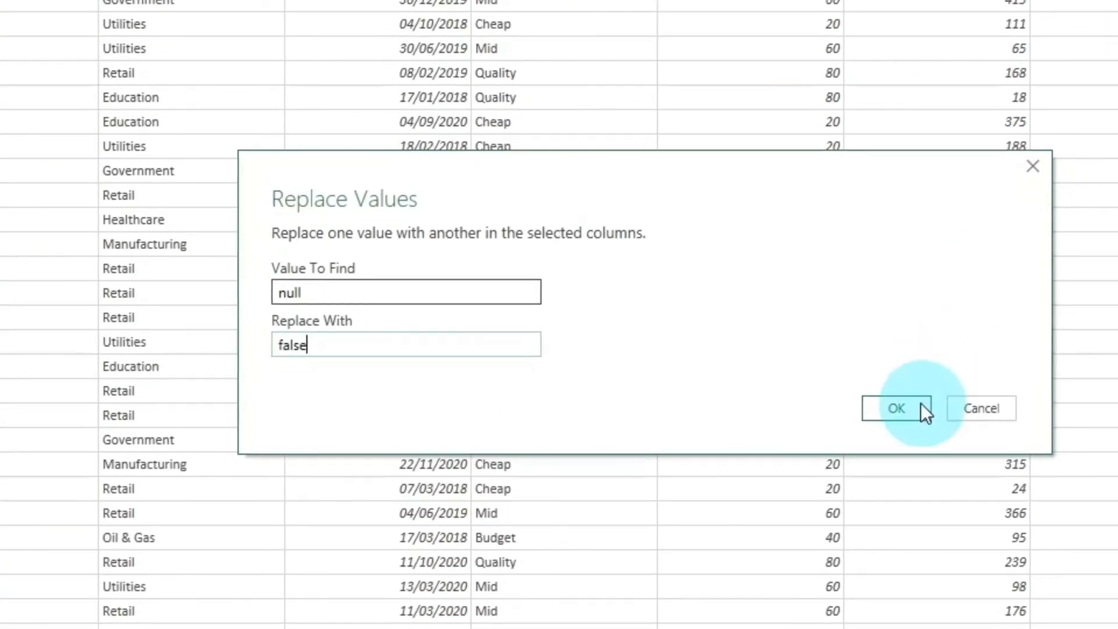
{"action": "left_click", "coordinate": [920, 404]}
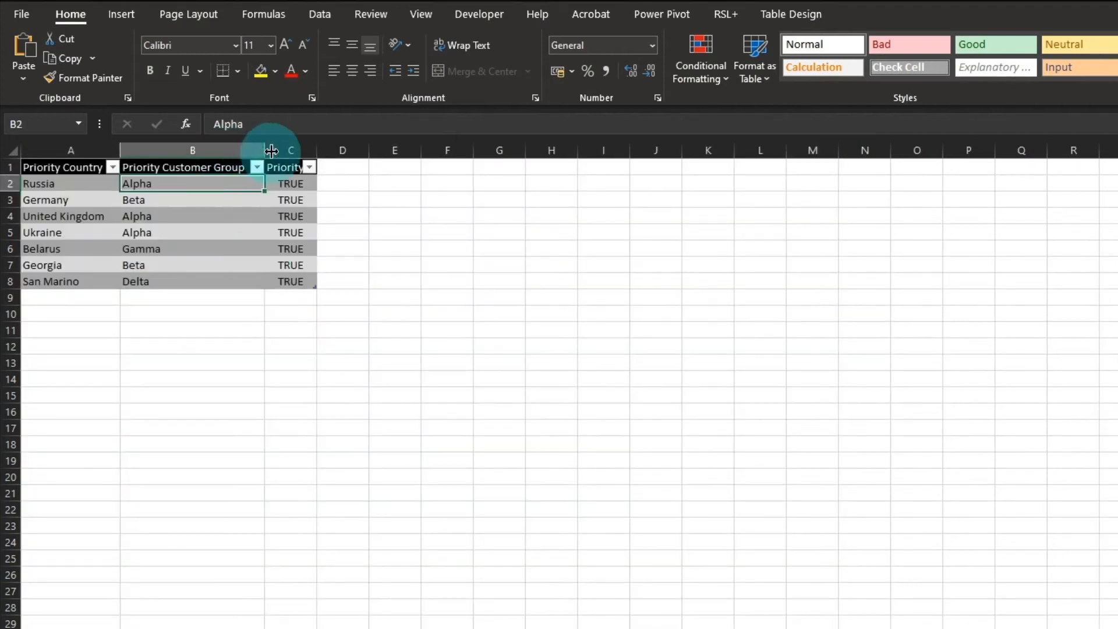
- Insert a Priority Industry column before Priority in the priorities table and fill all its rows with Government
{"action": "left_click", "coordinate": [288, 150]}
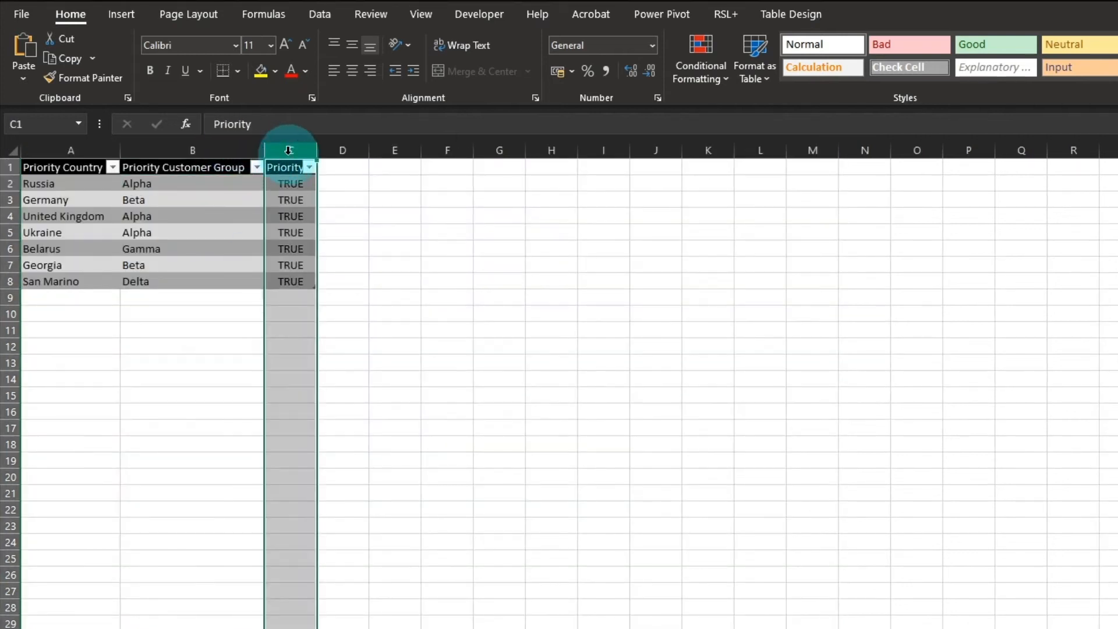
{"action": "key", "text": "ctrl+shift+plus"}
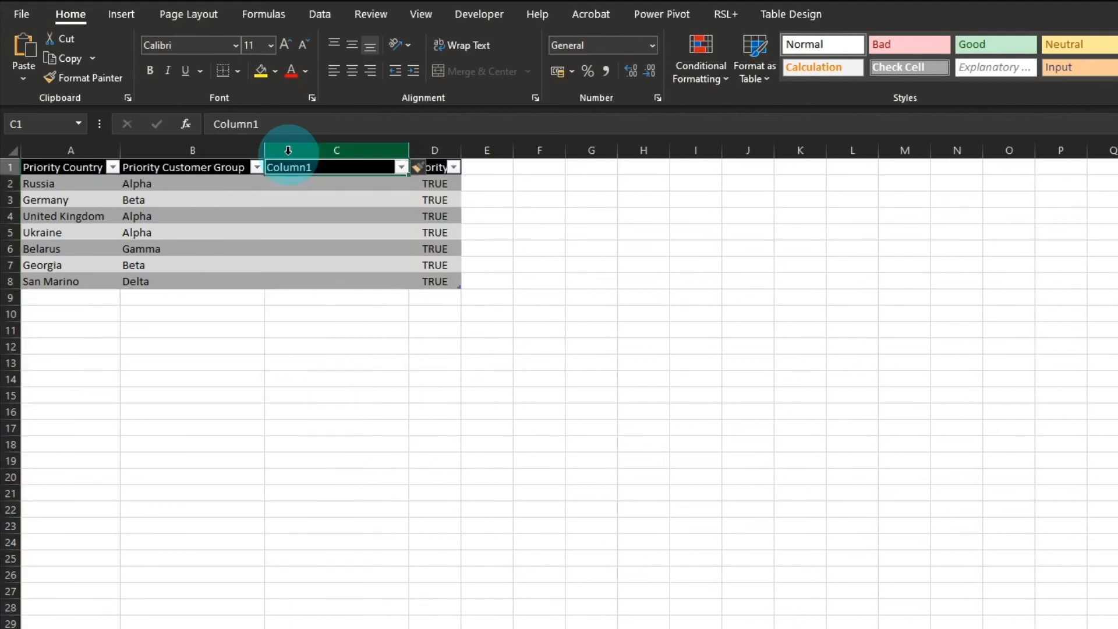
{"action": "type", "text": "Priority Industry"}
{"action": "key", "text": "Return"}
{"action": "type", "text": "Government"}
{"action": "key", "text": "ctrl+Return"}
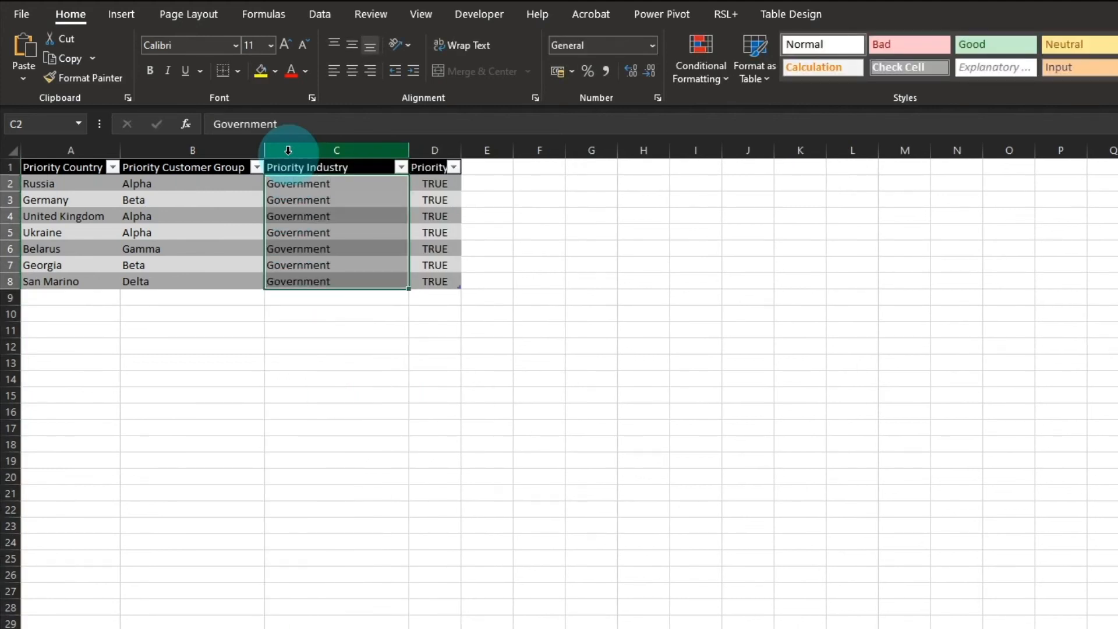
- Open the tblPriorities query for editing and set the Priority Industry column's data type to Text
{"action": "left_click", "coordinate": [318, 16]}
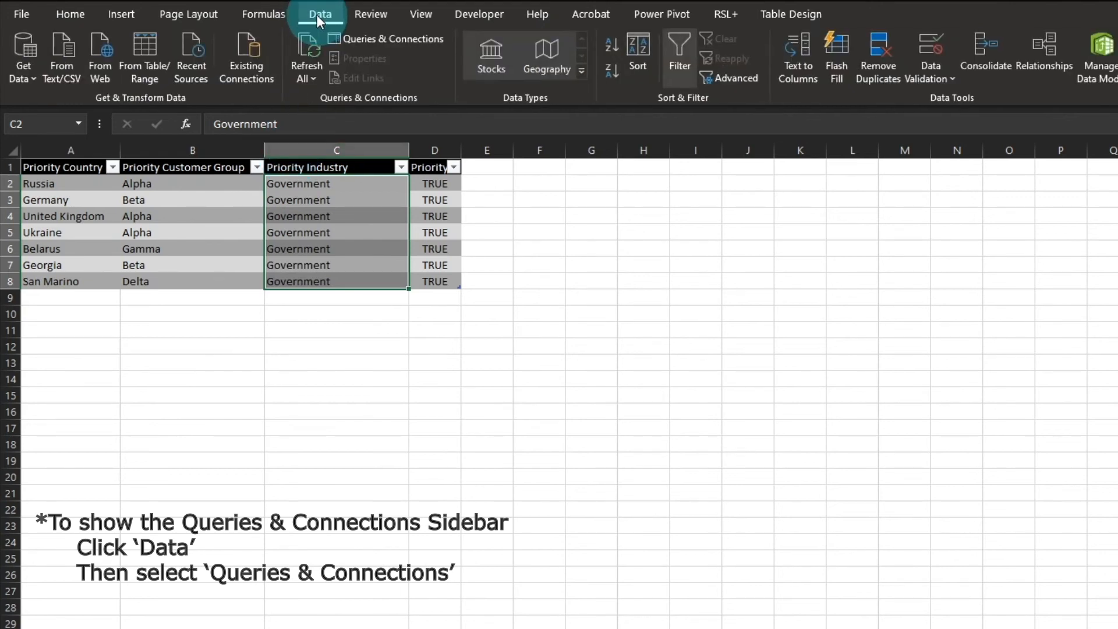
{"action": "left_click", "coordinate": [403, 36]}
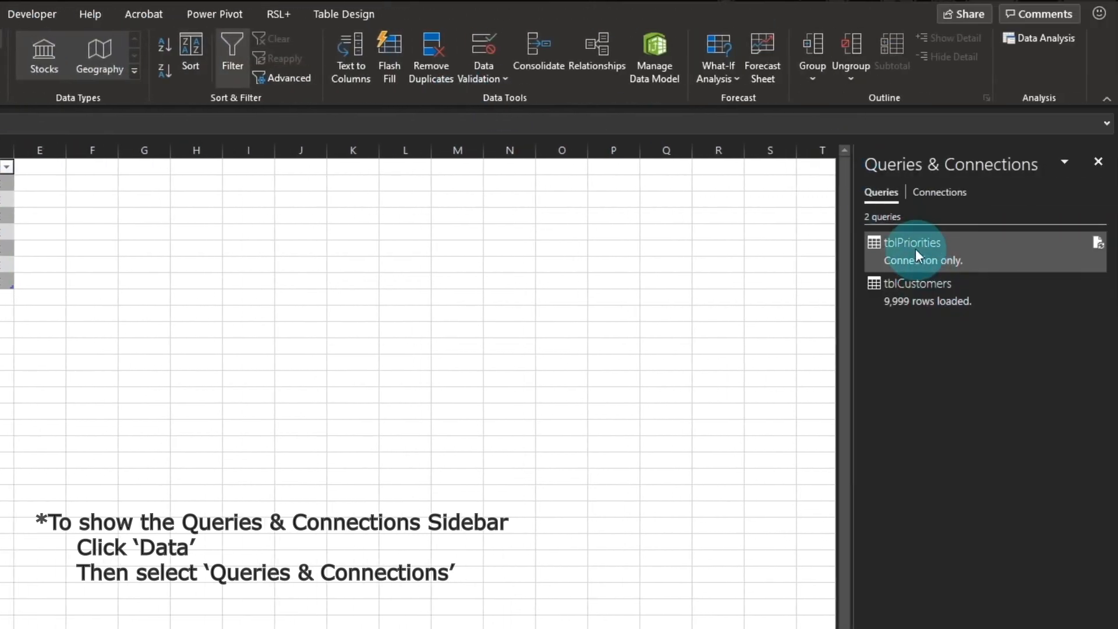
{"action": "double_click", "coordinate": [915, 249]}
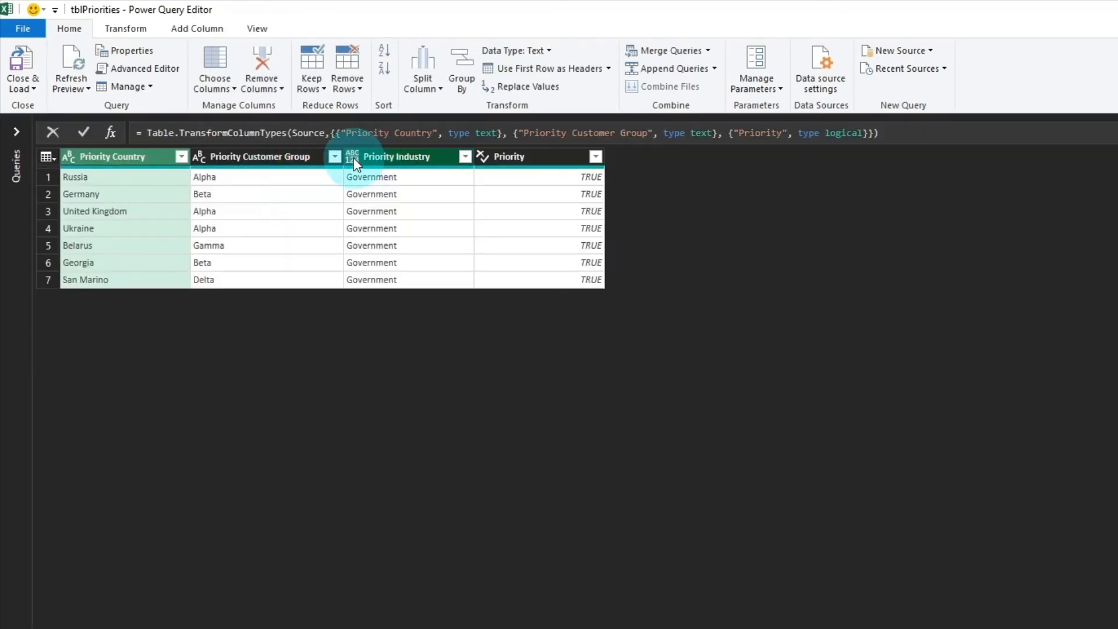
{"action": "left_click", "coordinate": [352, 156]}
{"action": "left_click", "coordinate": [400, 351]}
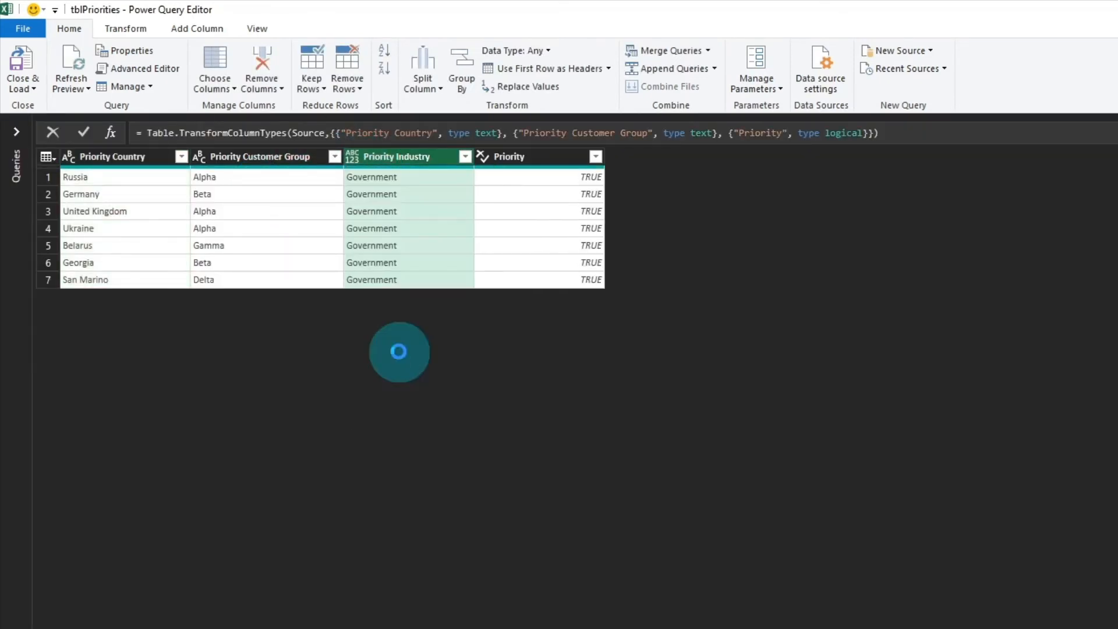
- Edit the Merged Queries step of tblCustomers to also match Customer Industry with Priority Industry as the third column pair
{"action": "left_click", "coordinate": [17, 131]}
{"action": "left_click", "coordinate": [47, 164]}
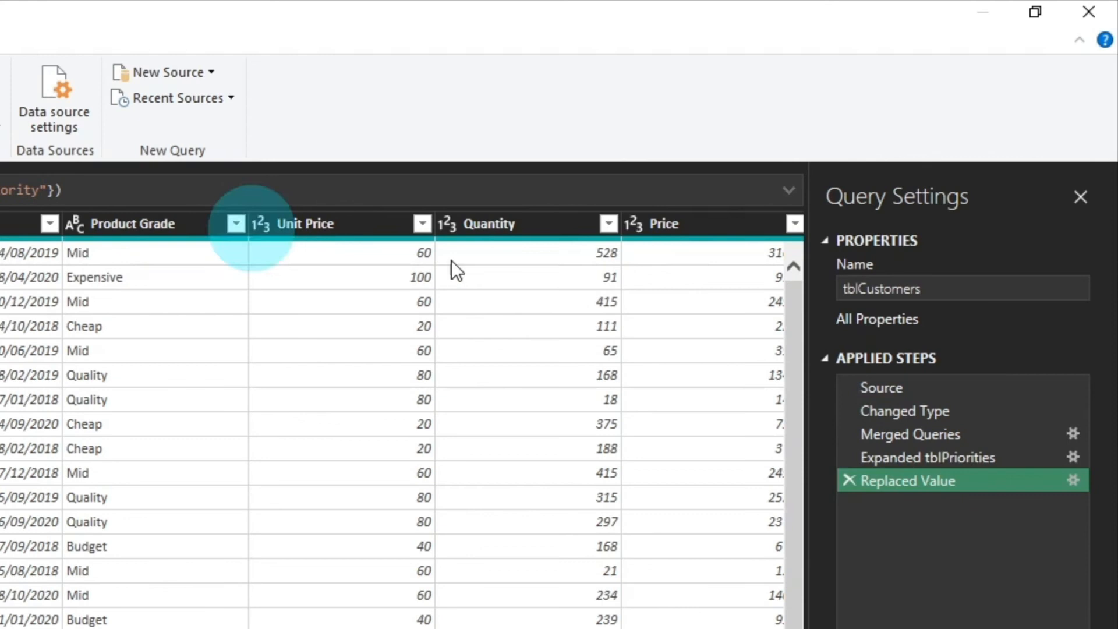
{"action": "left_click", "coordinate": [1073, 433]}
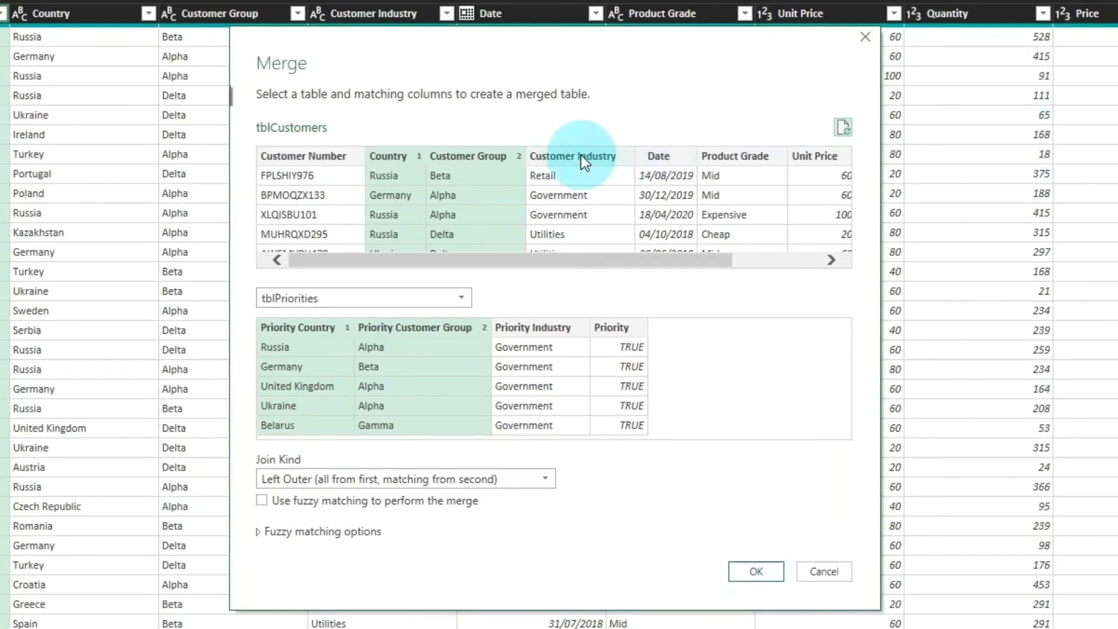
{"action": "left_click", "coordinate": [42, 466]}
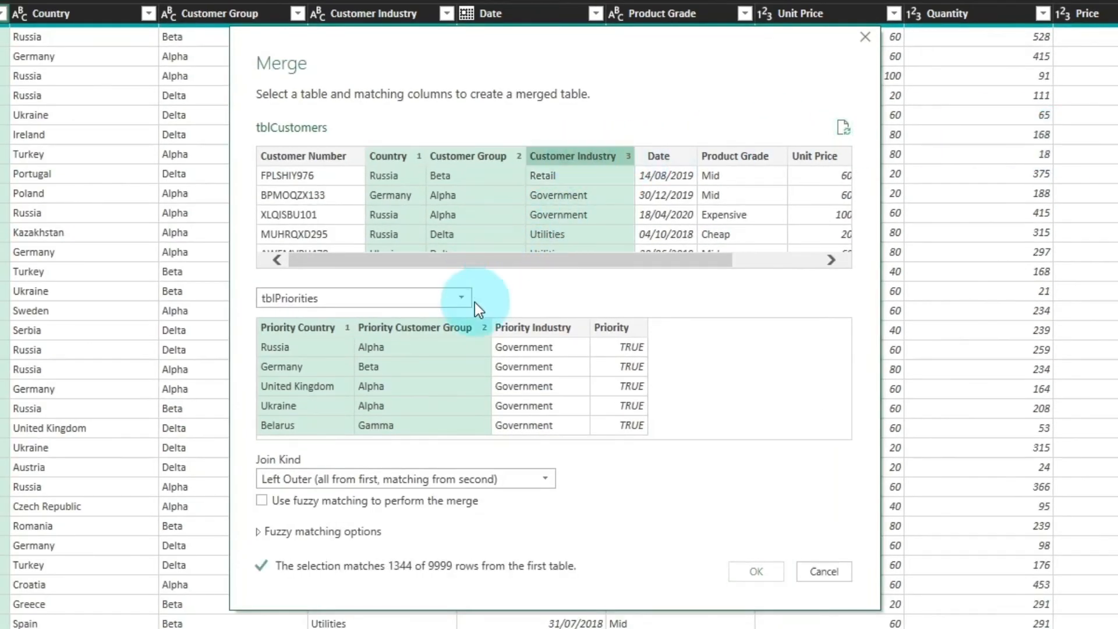
{"action": "left_click", "coordinate": [535, 327]}
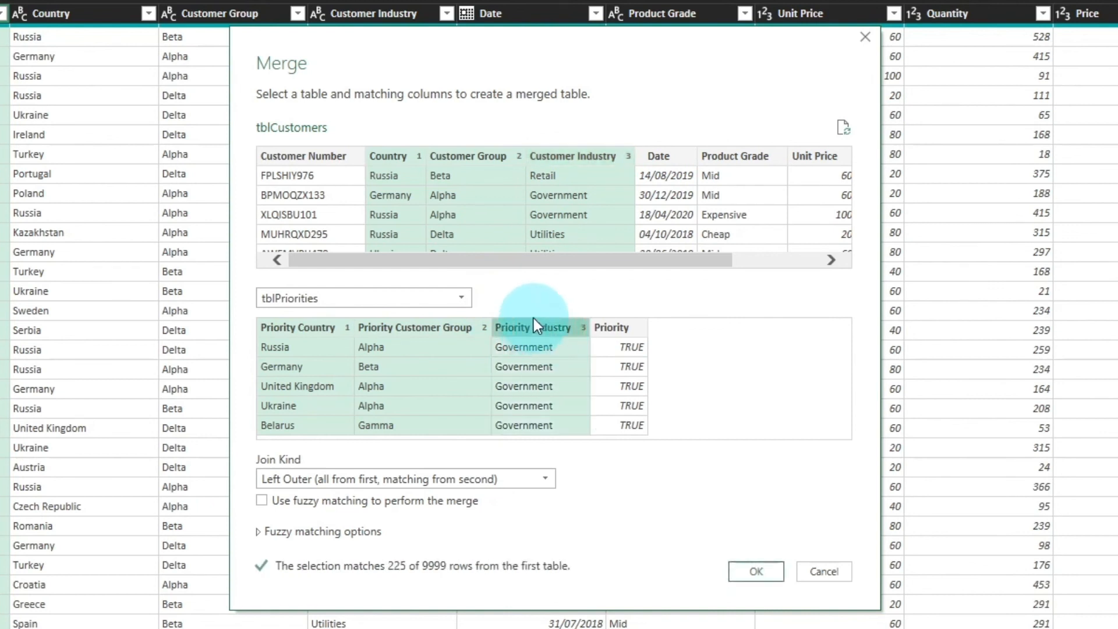
{"action": "left_click", "coordinate": [756, 569]}
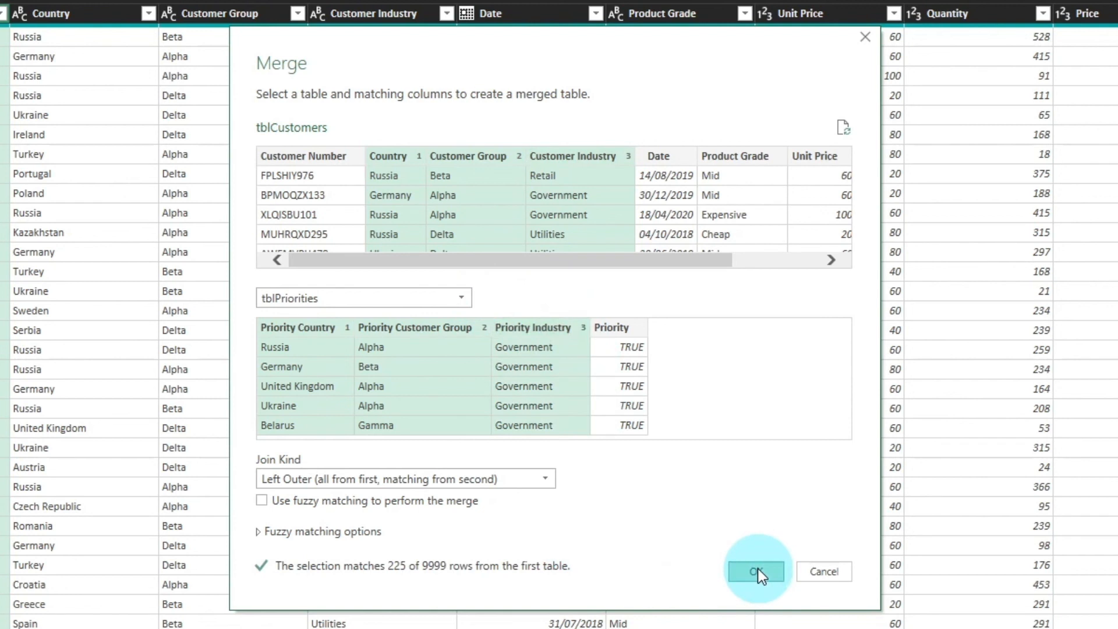